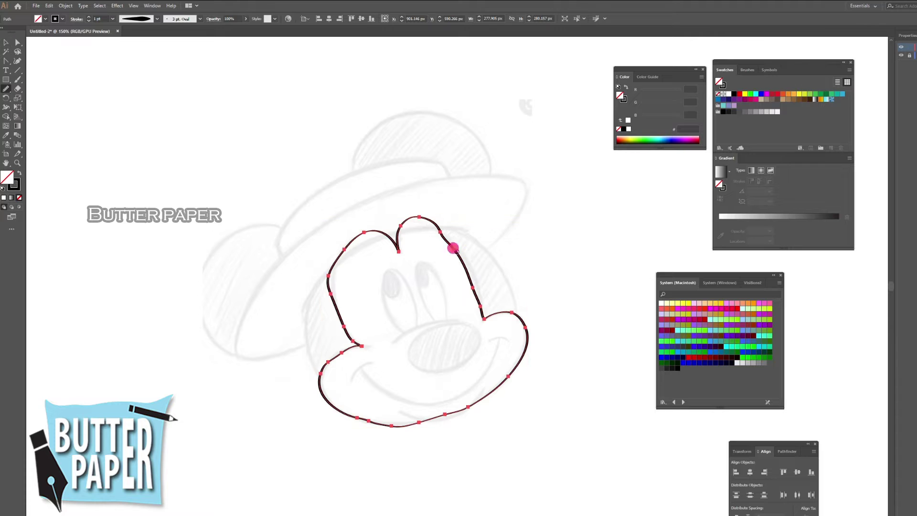
# Step: Smooth the face outline's lower left side and paint the smile stroke along the cheek
pyautogui.moveTo(385, 431)
pyautogui.mouseDown()
pyautogui.moveTo(338, 409)
pyautogui.moveTo(307, 375)
pyautogui.moveTo(364, 348)
pyautogui.moveTo(352, 339)
pyautogui.mouseUp()
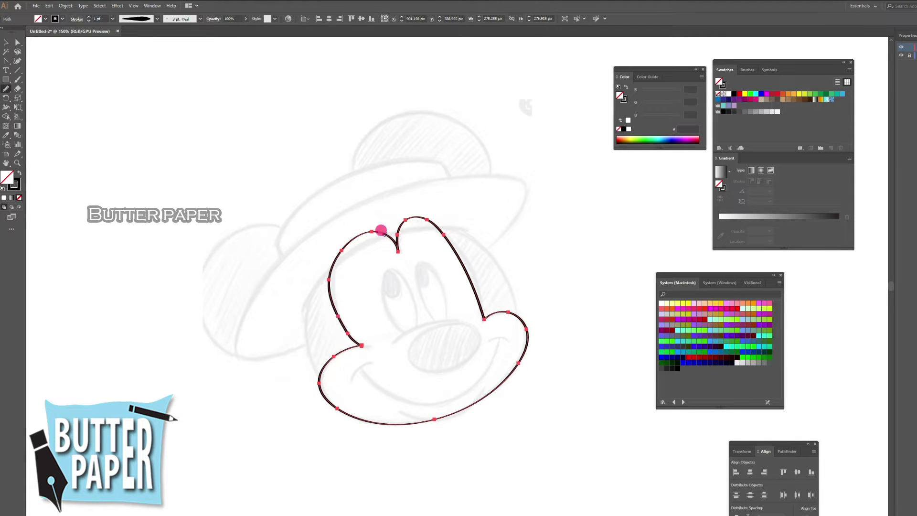
pyautogui.click(592, 306)
pyautogui.press('b')
pyautogui.moveTo(363, 368); pyautogui.dragTo(500, 334)
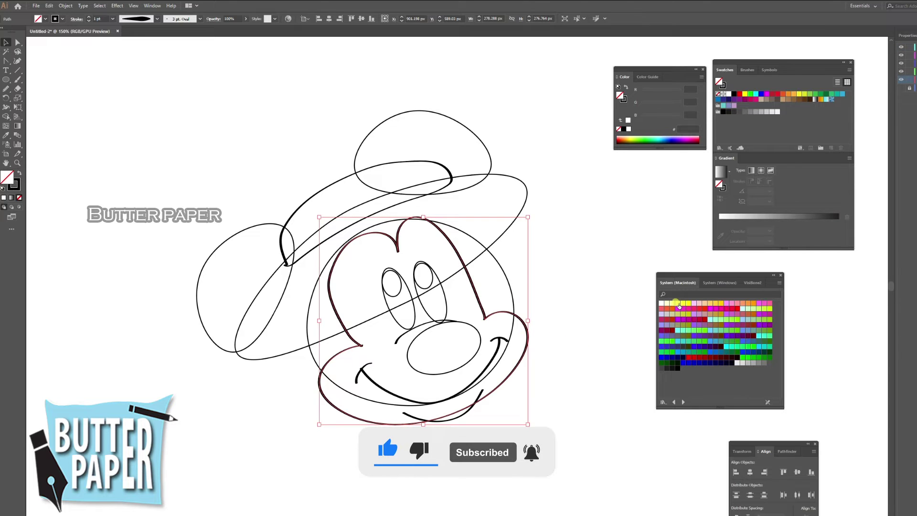
# Step: Fill the face salmon, colour the nose ellipse, and fill the hat brim light yellow
pyautogui.click(743, 302)
pyautogui.click(479, 345)
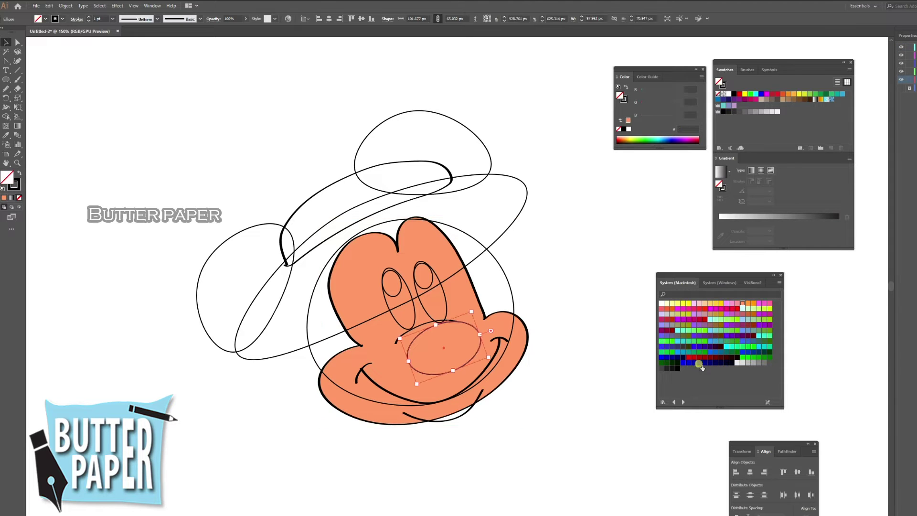
pyautogui.click(682, 363)
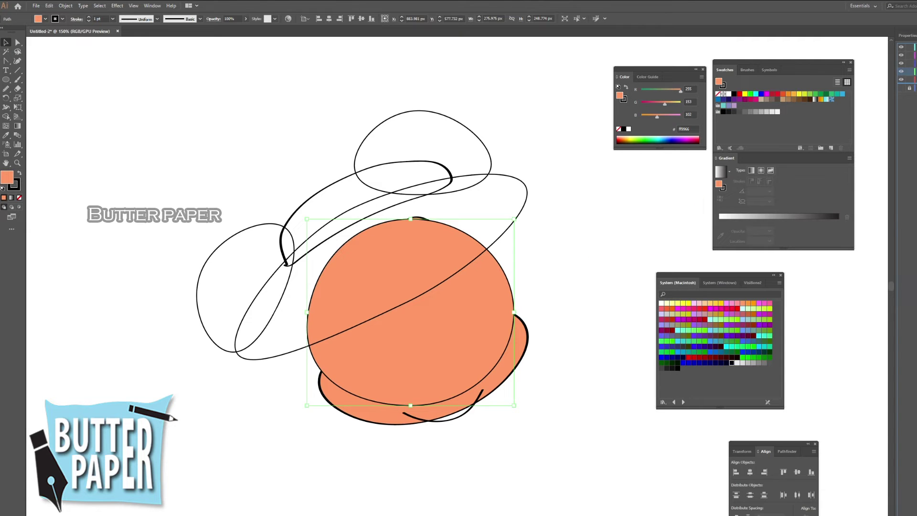
pyautogui.click(523, 220)
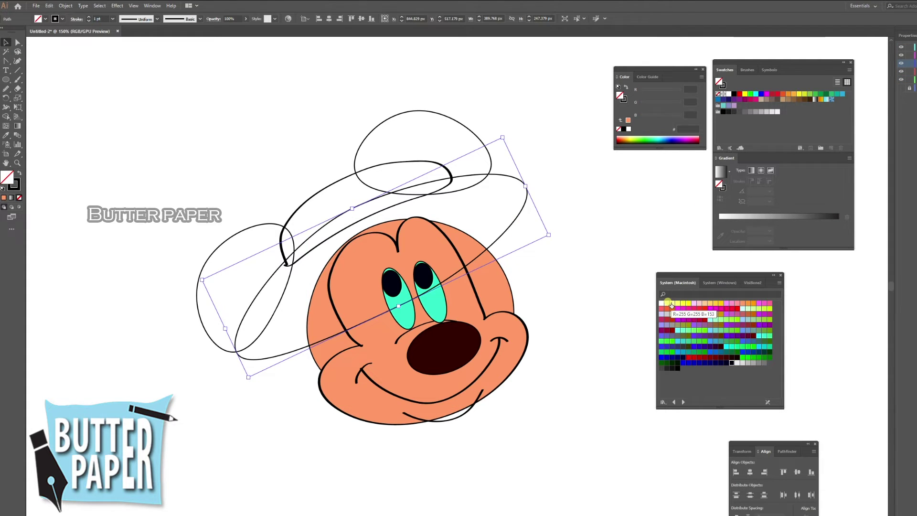
pyautogui.click(671, 305)
# Step: Try the hat brim in front of the face, then return it behind the face
pyautogui.click(509, 235)
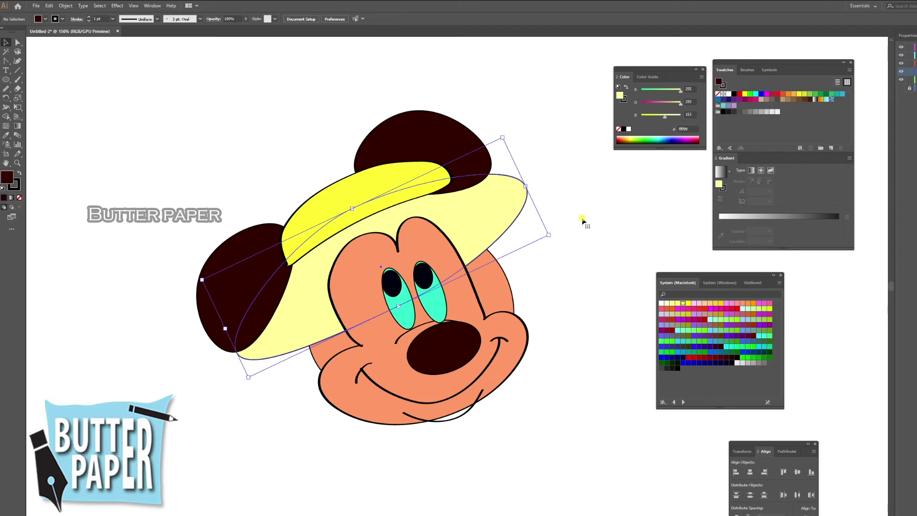
pyautogui.hotkey('ctrl', 'shift', ']')
pyautogui.click(686, 190)
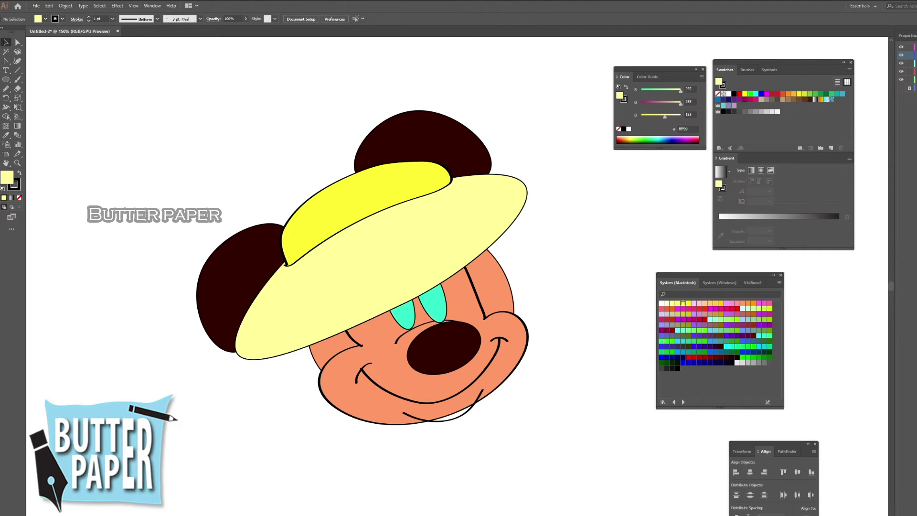
pyautogui.hotkey('ctrl', 'z')
# Step: Give the smile path a Basic brush with a 2 pt stroke weight
pyautogui.click(500, 339)
pyautogui.click(200, 19)
pyautogui.click(163, 30)
pyautogui.click(113, 18)
pyautogui.click(125, 62)
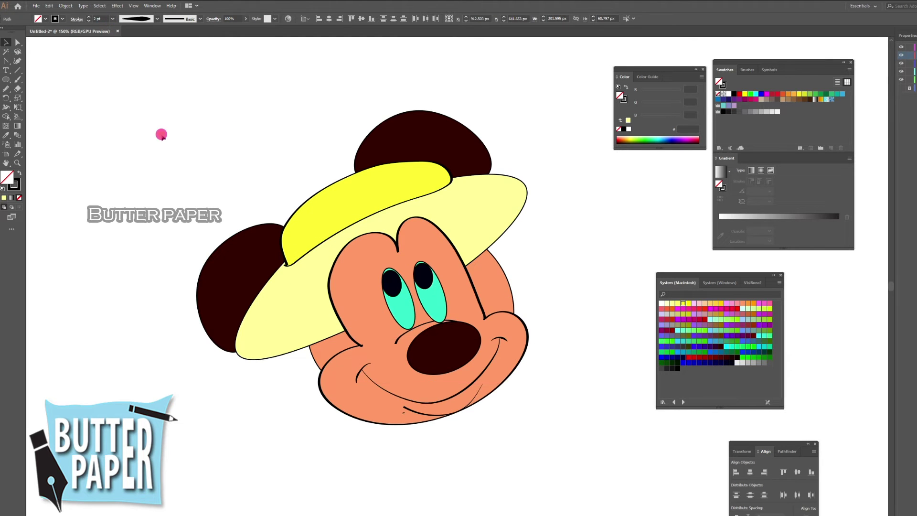
# Step: Check the brush and stroke weight settings on the nose line and face circle
pyautogui.click(421, 330)
pyautogui.click(200, 19)
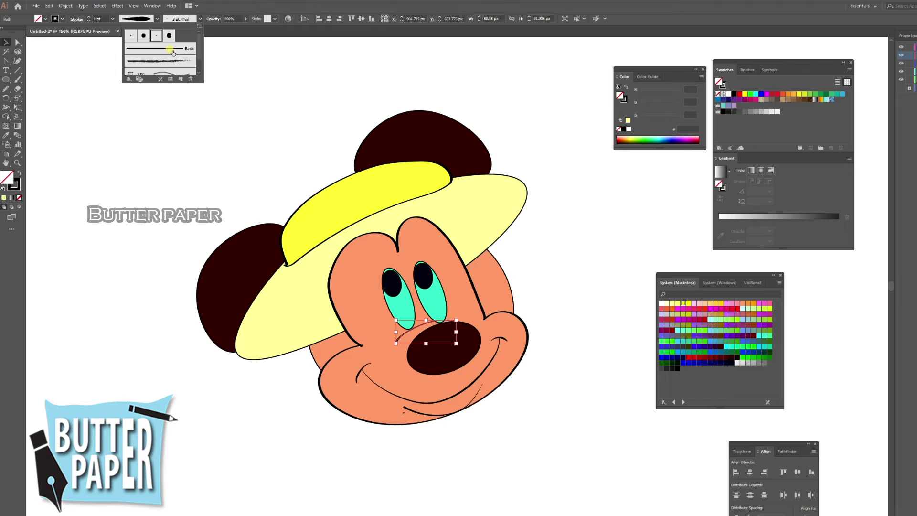
pyautogui.click(172, 52)
pyautogui.click(113, 19)
pyautogui.click(163, 116)
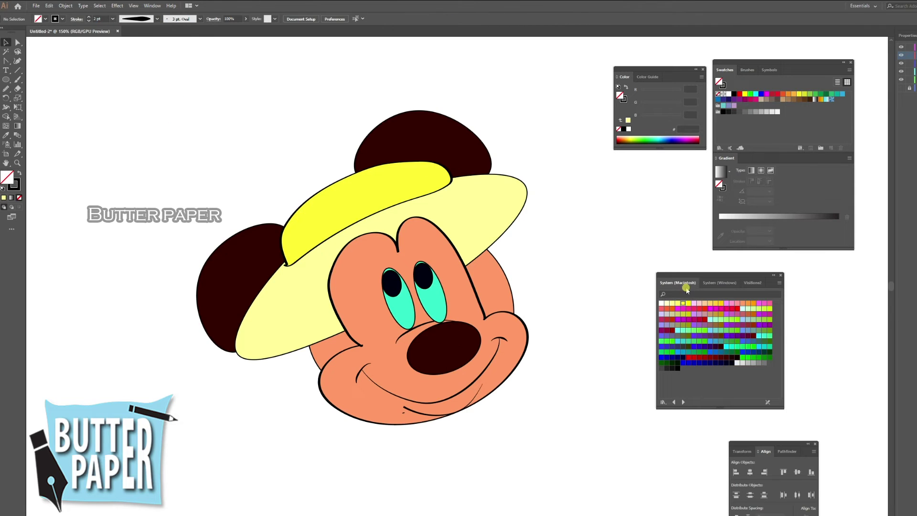
pyautogui.click(512, 286)
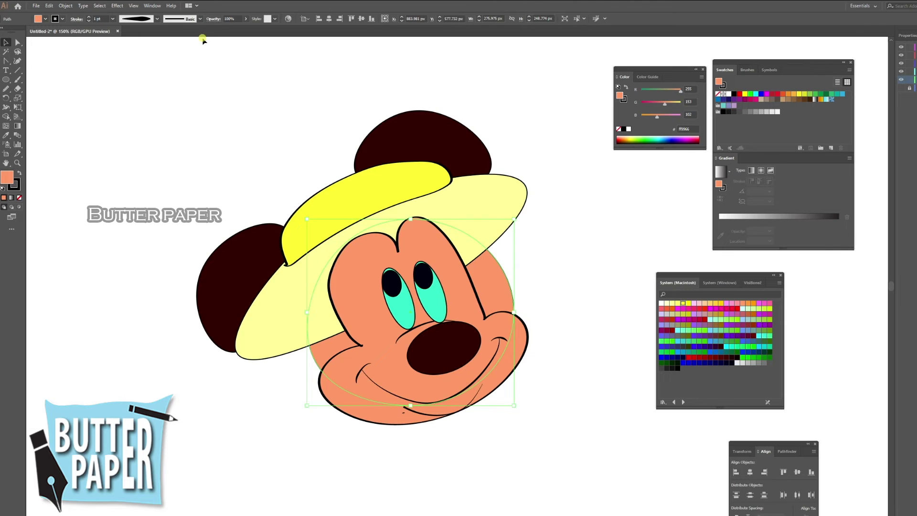
pyautogui.click(161, 123)
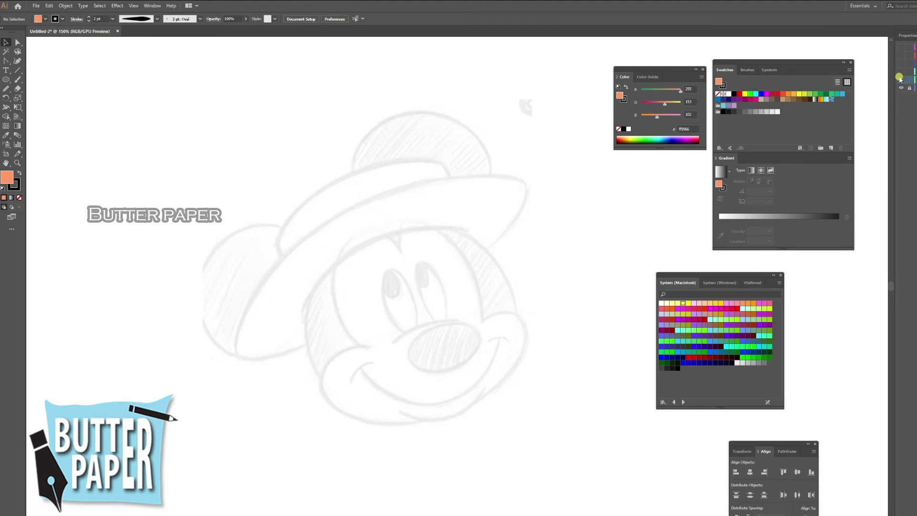
# Step: Show the coloured artwork again, bring the brim to front, and pull its bottom anchor above the eyes
pyautogui.click(901, 79)
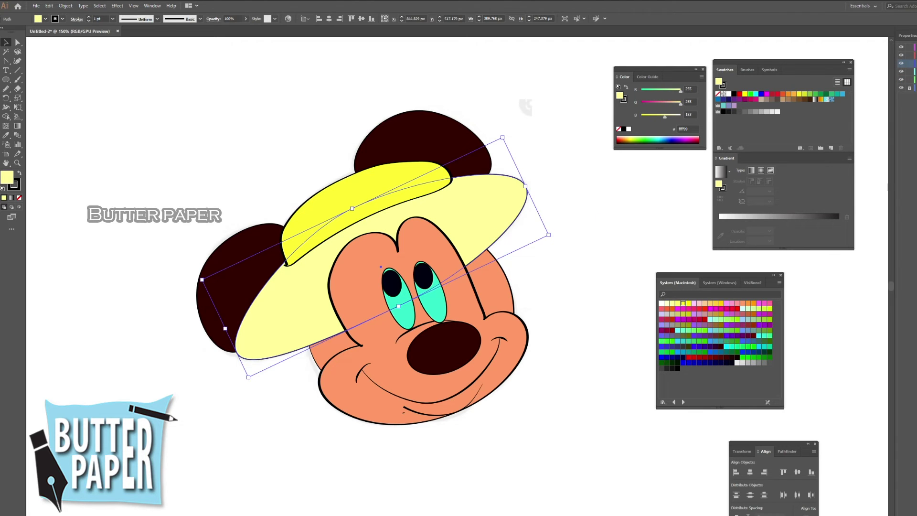
pyautogui.hotkey('ctrl', 'shift', ']')
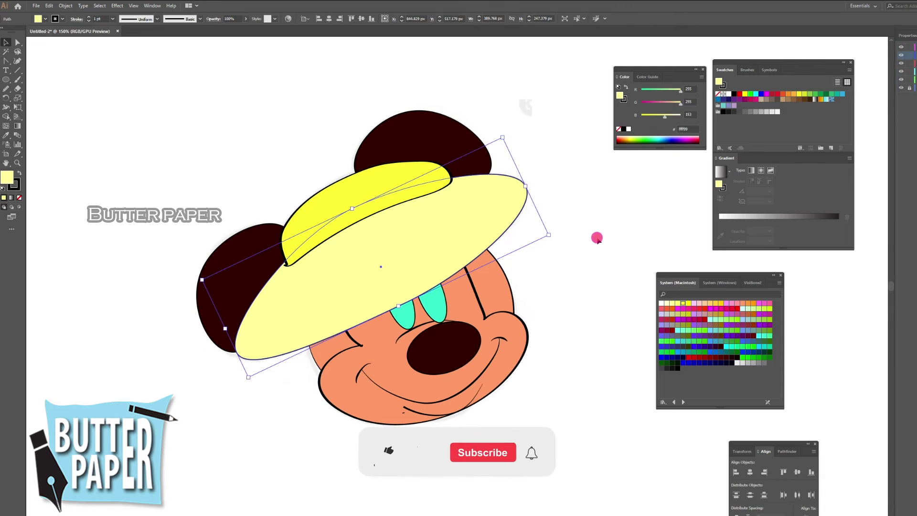
pyautogui.press('a')
pyautogui.moveTo(404, 304); pyautogui.dragTo(390, 262)
pyautogui.click(588, 260)
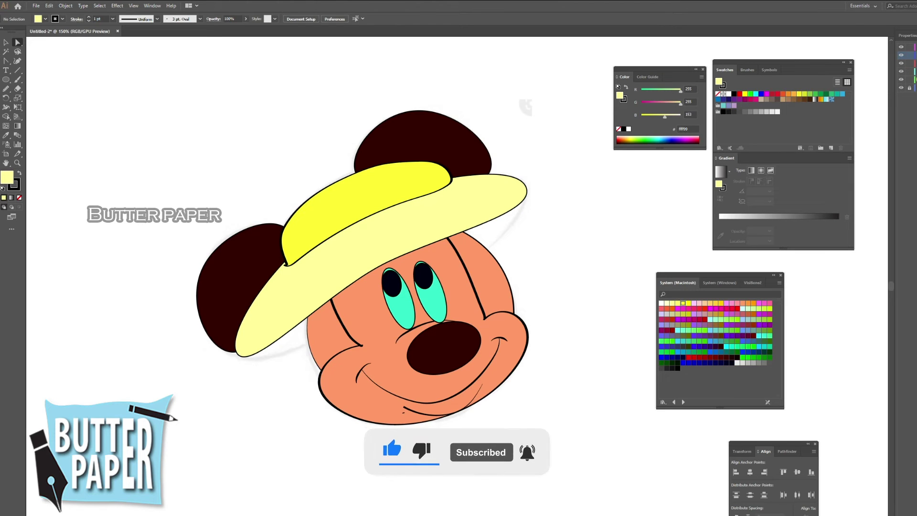
pyautogui.click(913, 71)
pyautogui.click(619, 256)
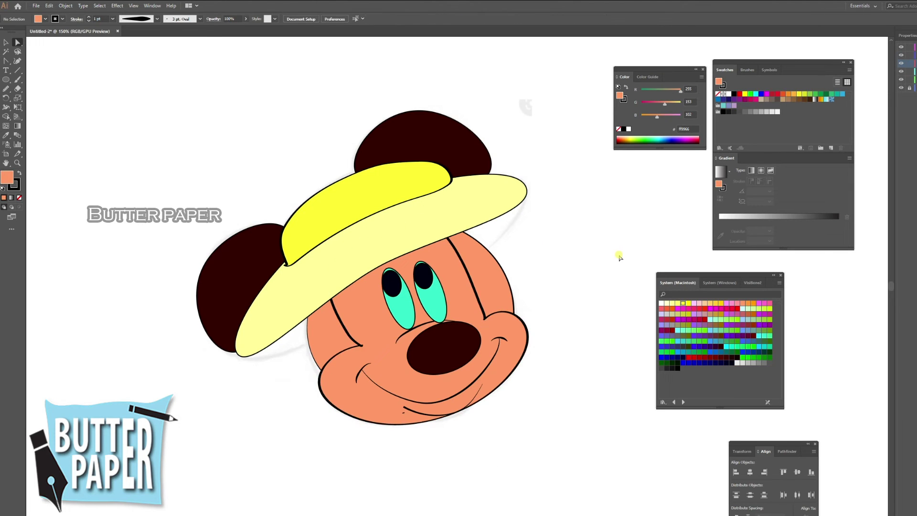
# Step: Select the hat brim and add an Effect > Stylize > Drop Shadow
pyautogui.click(481, 225)
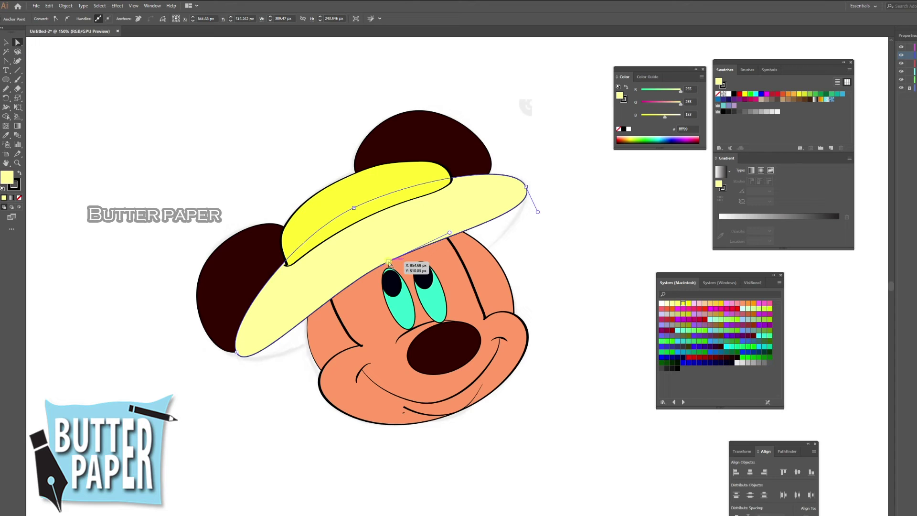
pyautogui.click(417, 255)
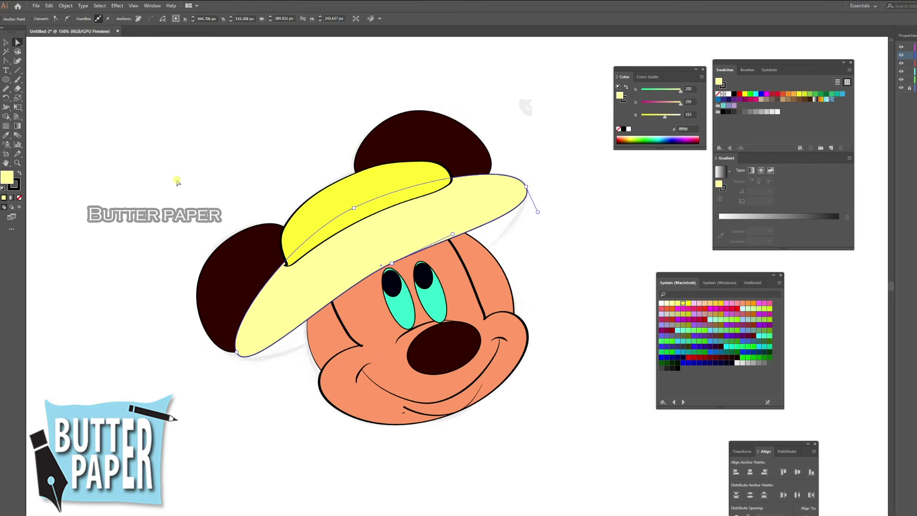
pyautogui.click(117, 5)
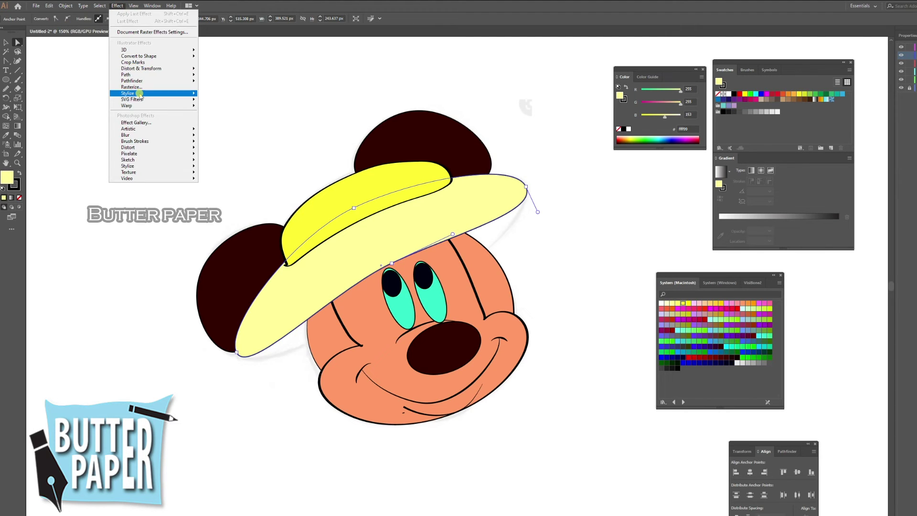
pyautogui.click(220, 93)
pyautogui.click(700, 267)
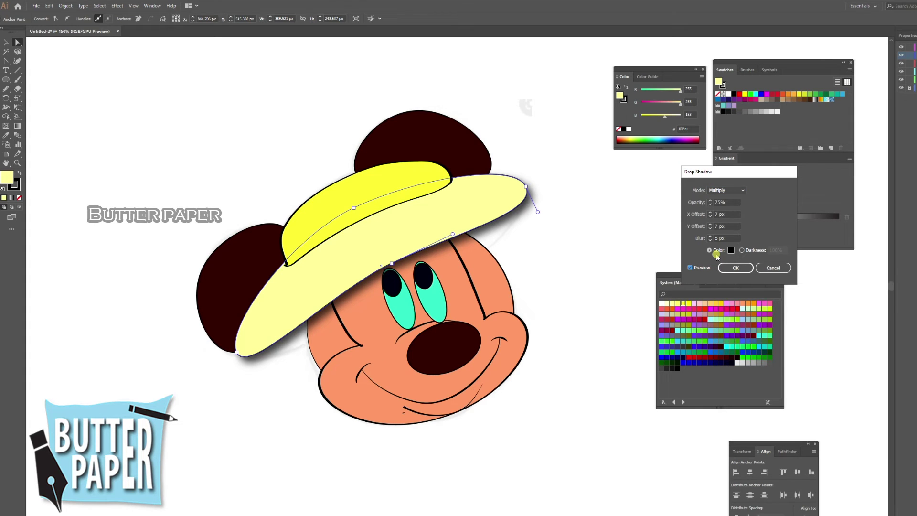
# Step: Set the drop shadow X and Y offsets to 3 px with 5 px blur and apply it
pyautogui.click(710, 228)
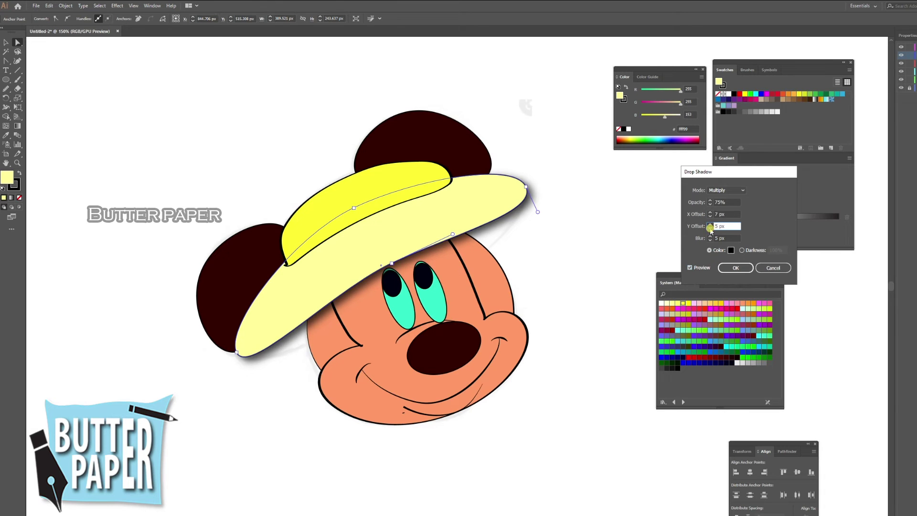
pyautogui.click(711, 216)
pyautogui.click(710, 216)
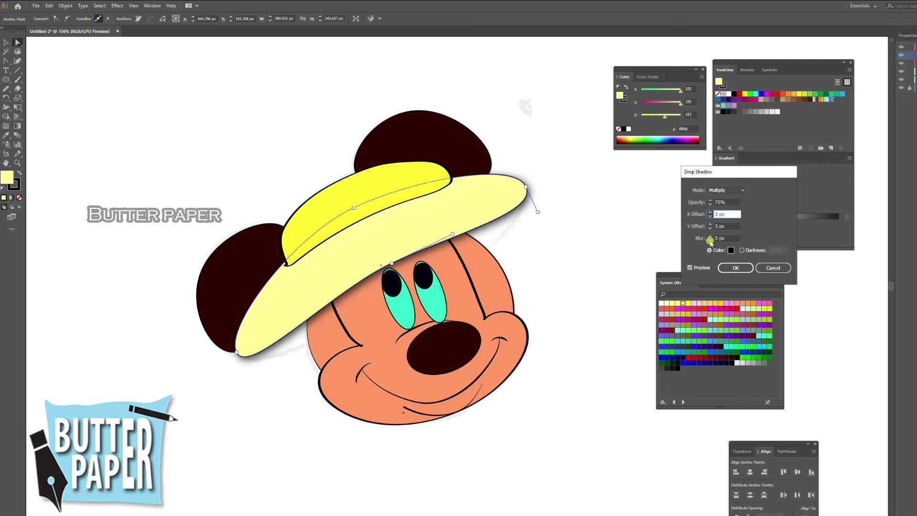
pyautogui.click(736, 267)
pyautogui.click(627, 285)
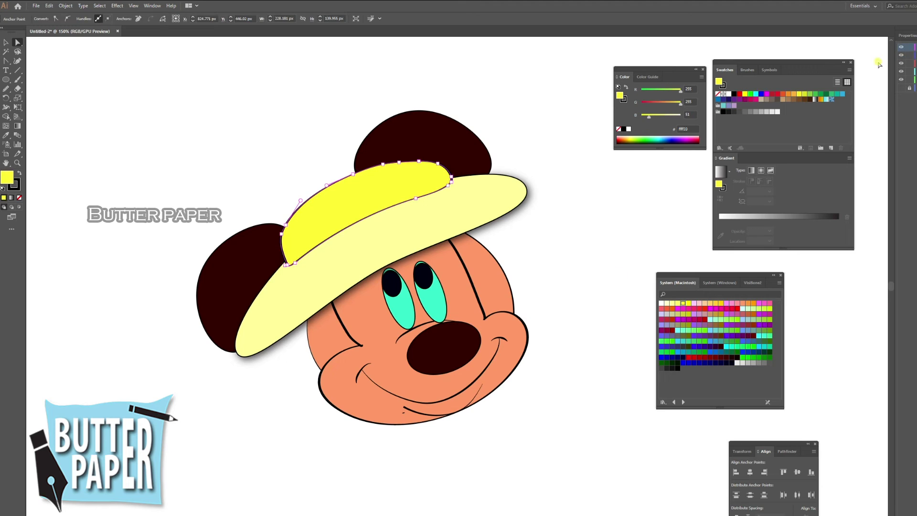
# Step: Hide the tracing sketch layer and preview the whole artboard full screen, zoomed out
pyautogui.keyDown('alt'); pyautogui.click(901, 88); pyautogui.keyUp('alt')
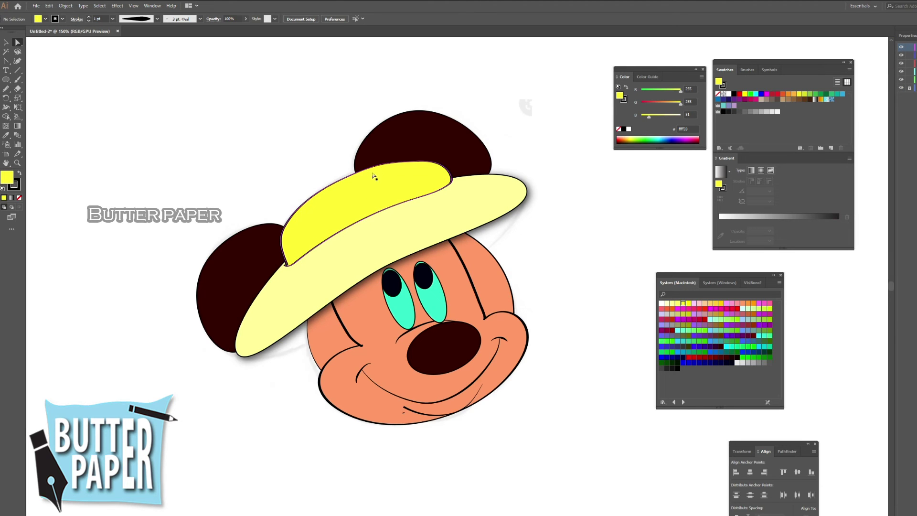
pyautogui.click(708, 184)
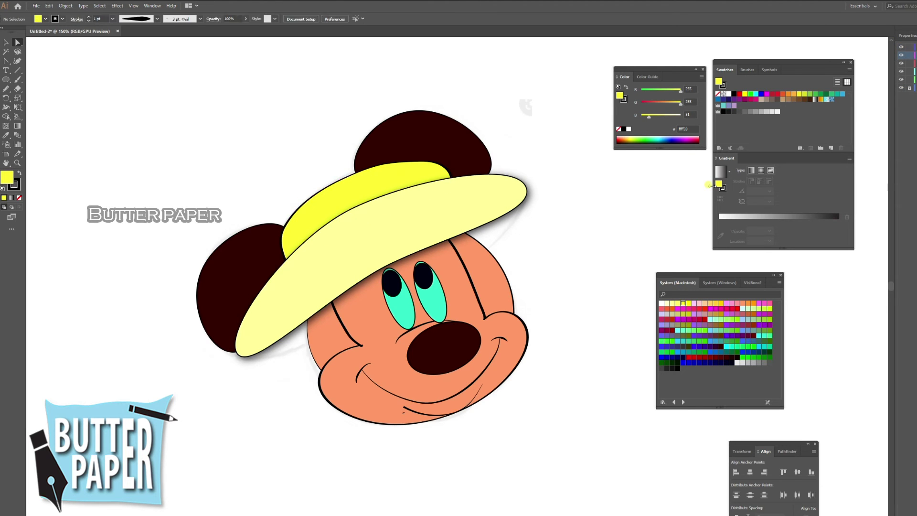
pyautogui.moveTo(902, 79)
pyautogui.mouseDown()
pyautogui.moveTo(897, 49)
pyautogui.moveTo(901, 79)
pyautogui.mouseUp()
pyautogui.click(902, 88)
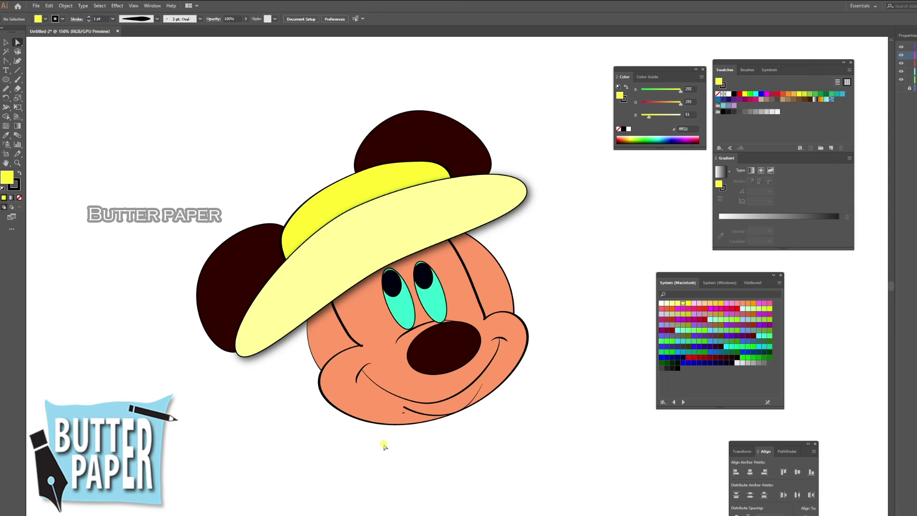
pyautogui.press('f')
pyautogui.press('f')
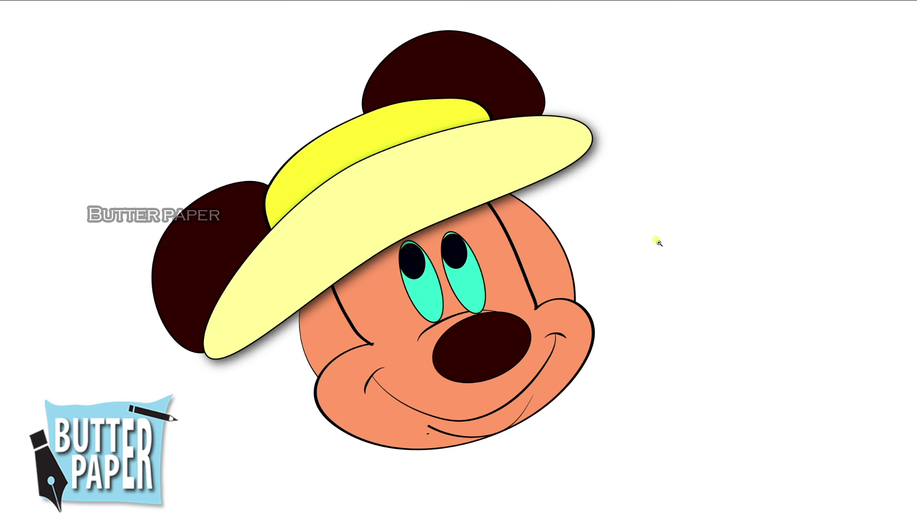
pyautogui.hotkey('ctrl', '-')
pyautogui.hotkey('ctrl', '-')
pyautogui.hotkey('ctrl', '-')
pyautogui.press('f')
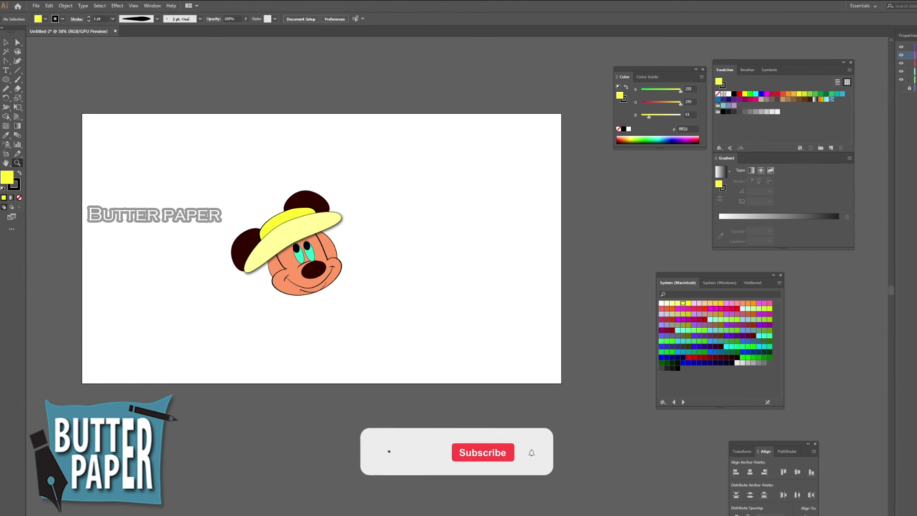
# Step: Draw a rectangle exactly covering the artboard from corner to corner
pyautogui.press('m')
pyautogui.moveTo(82, 113); pyautogui.dragTo(558, 383)
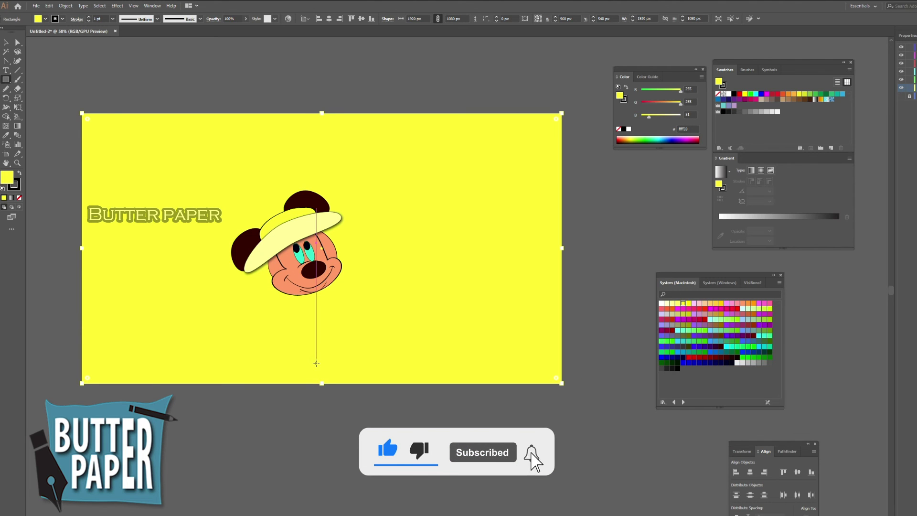
pyautogui.press('v')
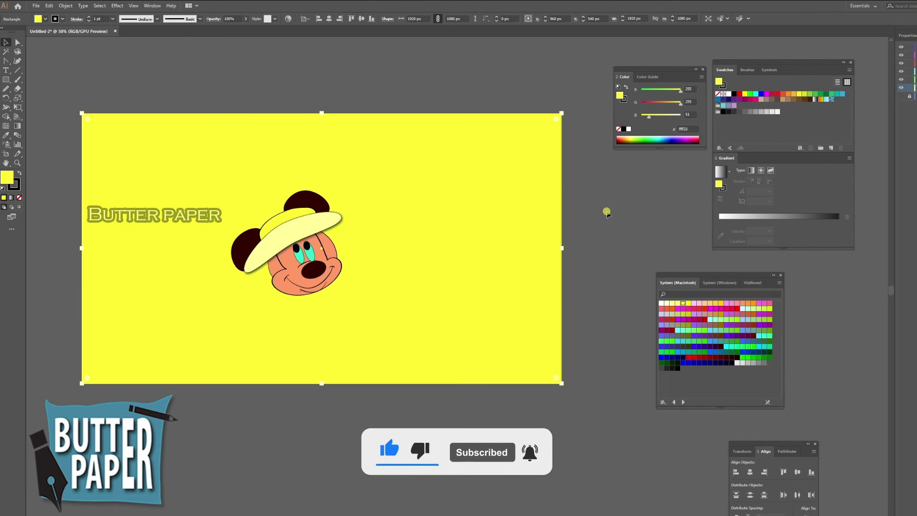
pyautogui.press('Delete')
pyautogui.moveTo(88, 121); pyautogui.dragTo(562, 383)
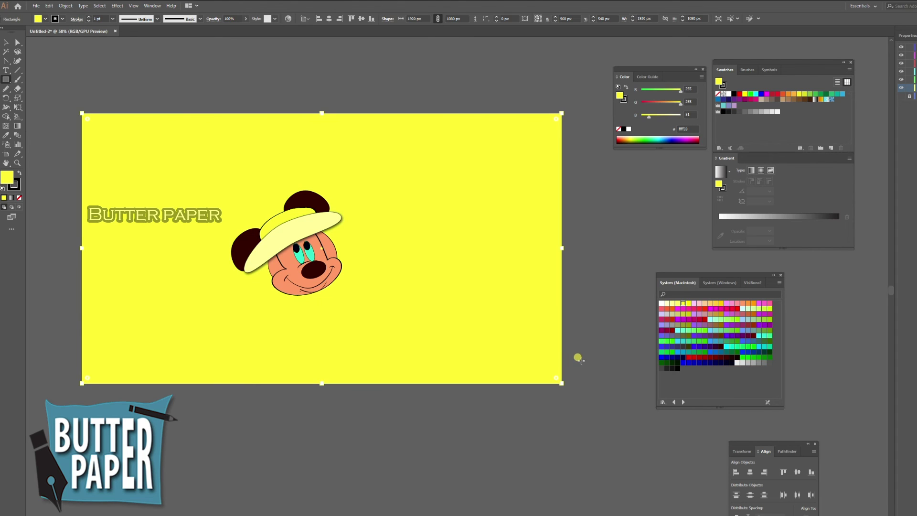
pyautogui.press('Delete')
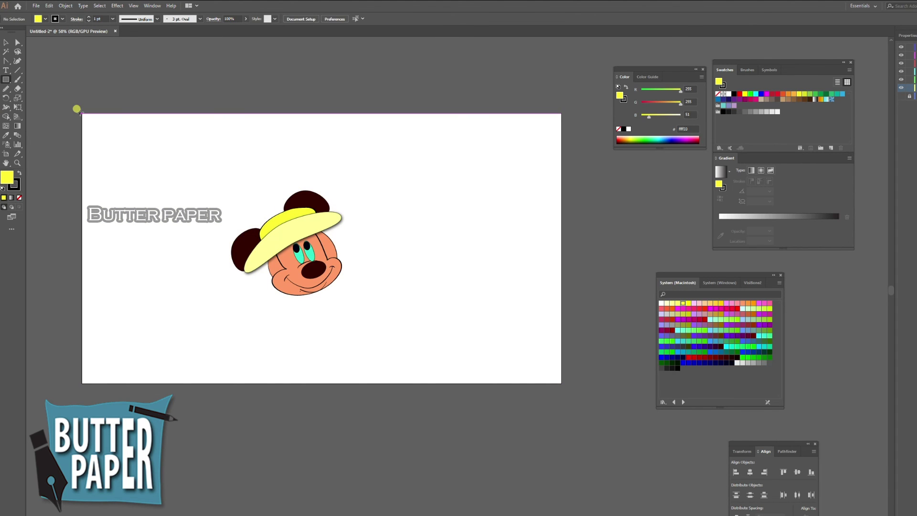
pyautogui.moveTo(80, 110); pyautogui.dragTo(561, 383)
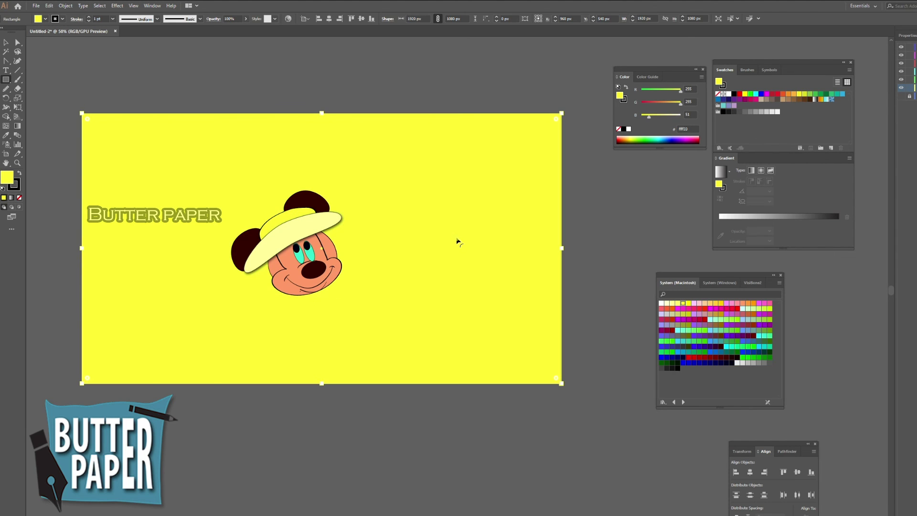
# Step: Fill the background rectangle pale yellow and preview the artwork full screen
pyautogui.click(691, 303)
pyautogui.click(711, 302)
pyautogui.click(667, 303)
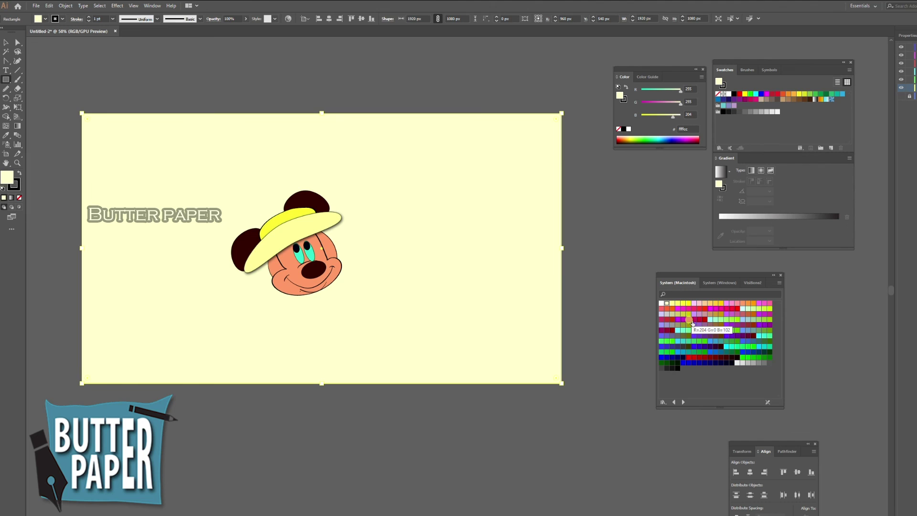
pyautogui.click(537, 210)
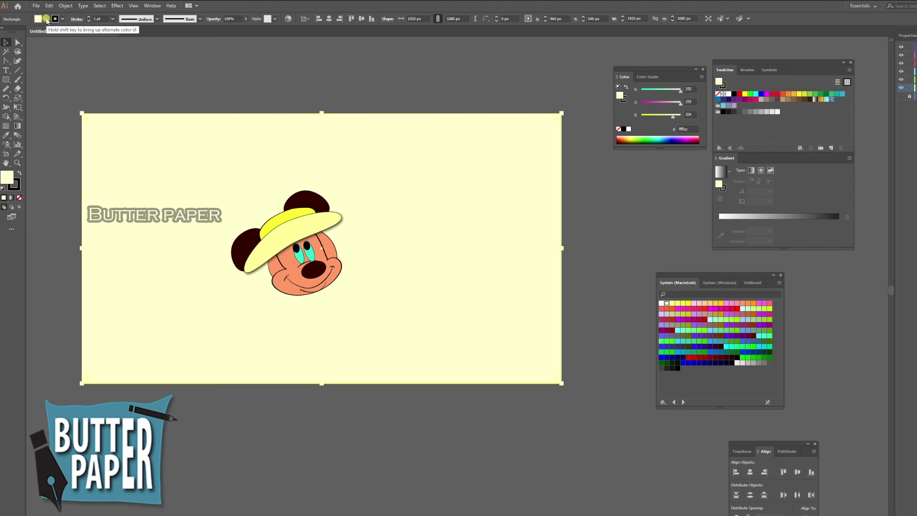
pyautogui.click(708, 261)
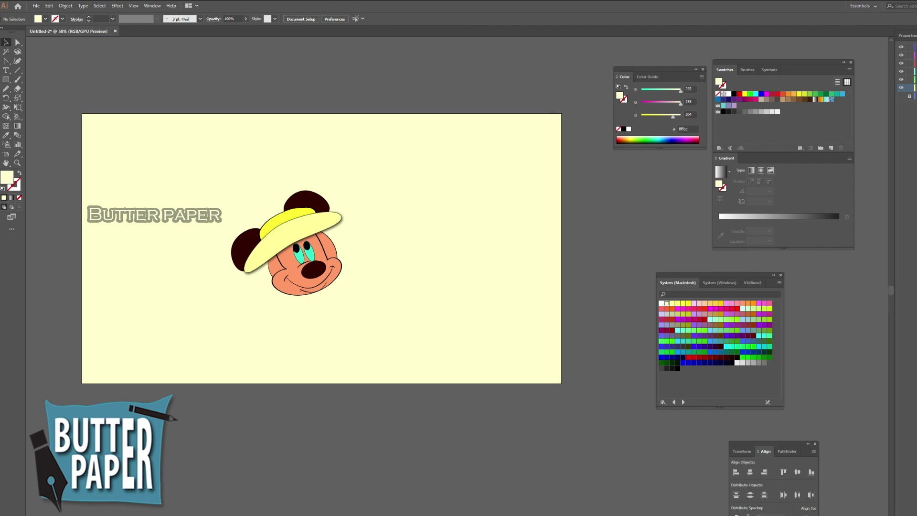
pyautogui.press('f')
pyautogui.press('f')
pyautogui.hotkey('ctrl', '=')
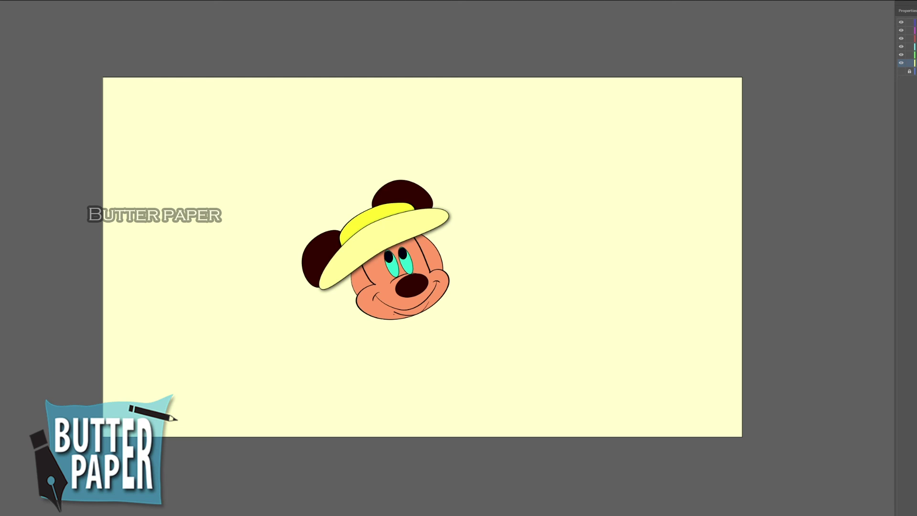